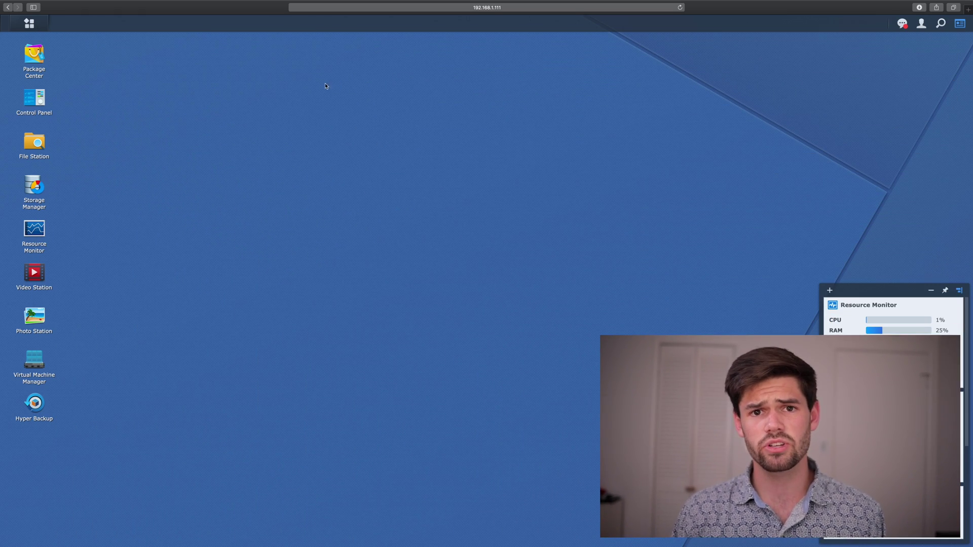
Step: Show the Network Interface list in Control Panel > Network and move the window higher
left_click(28, 94)
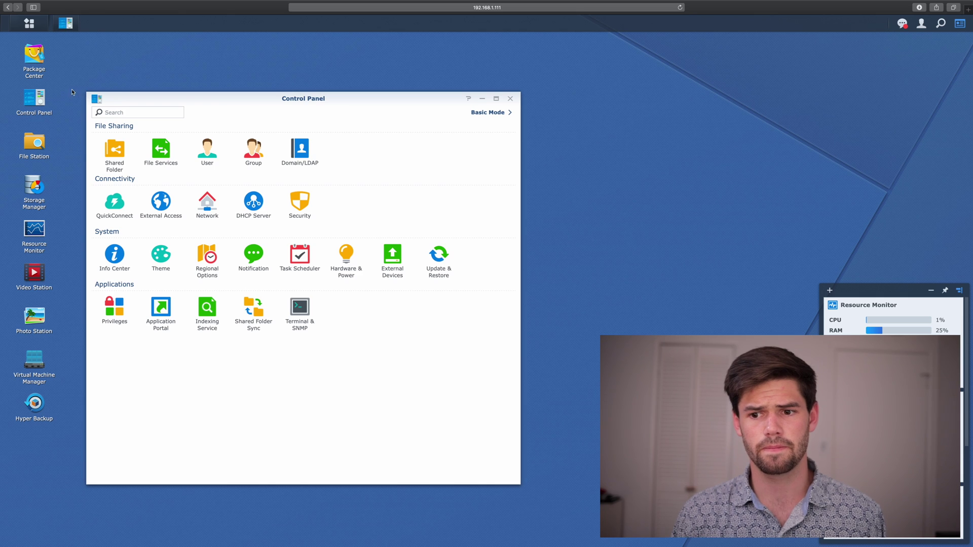
left_click(210, 201)
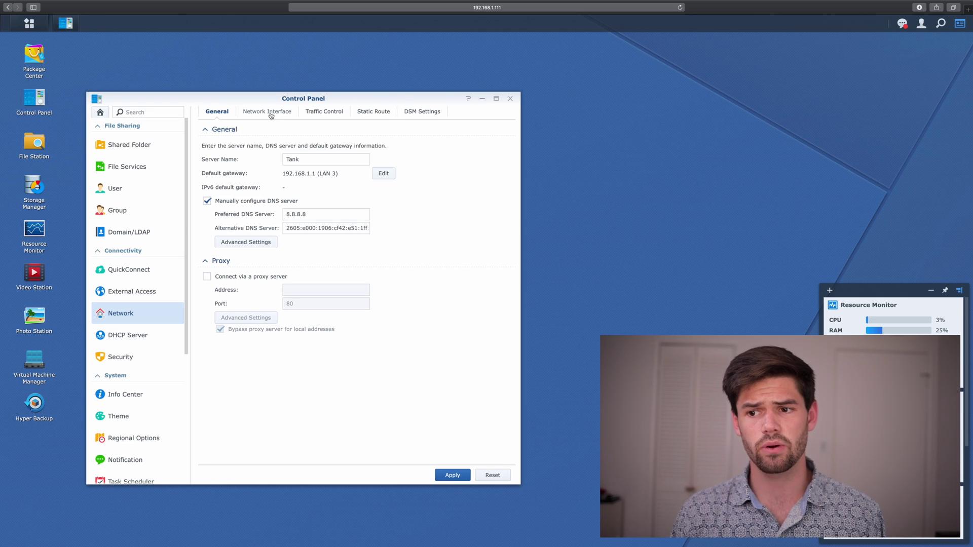
left_click(271, 115)
left_click_drag(305, 99, 333, 64)
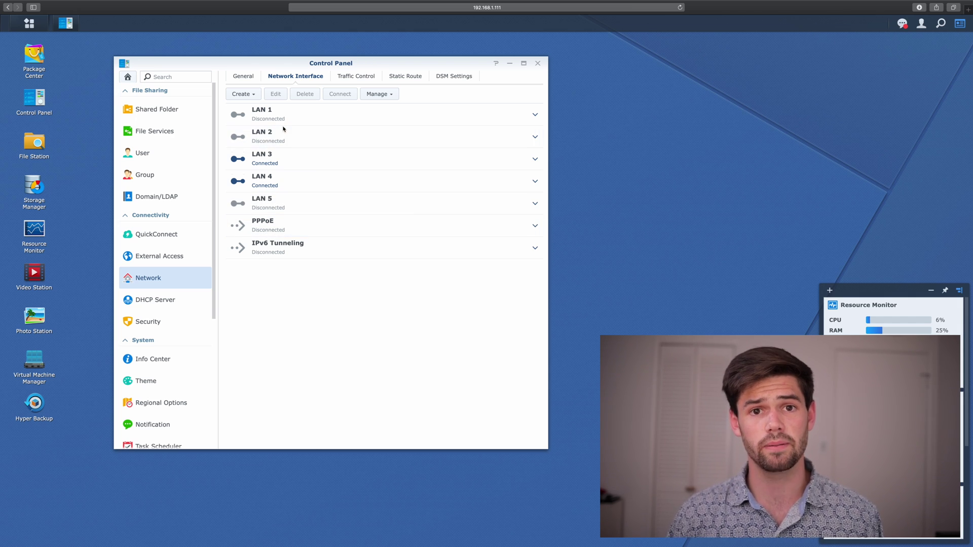
Step: Start creating a bond and pick Balance-TCP as the link aggregation mode
left_click(254, 96)
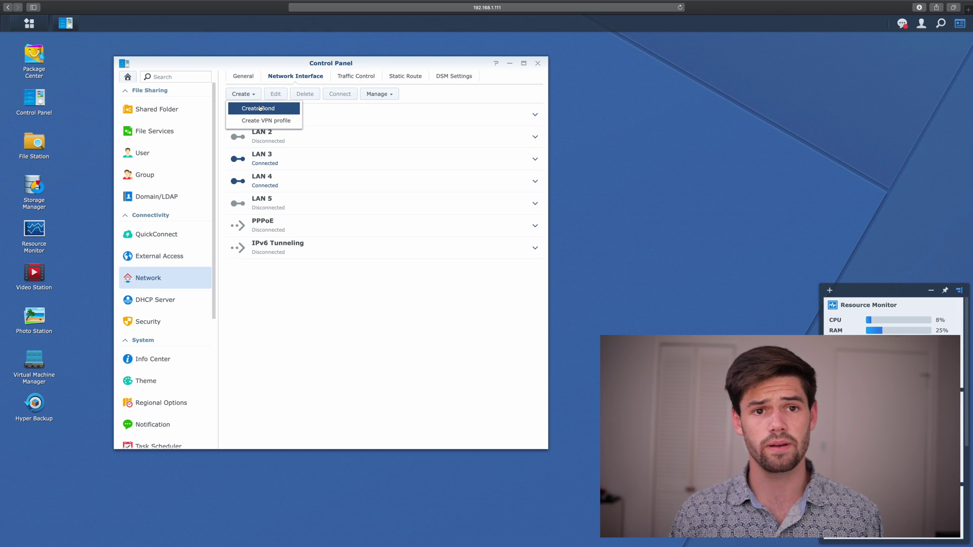
left_click(259, 108)
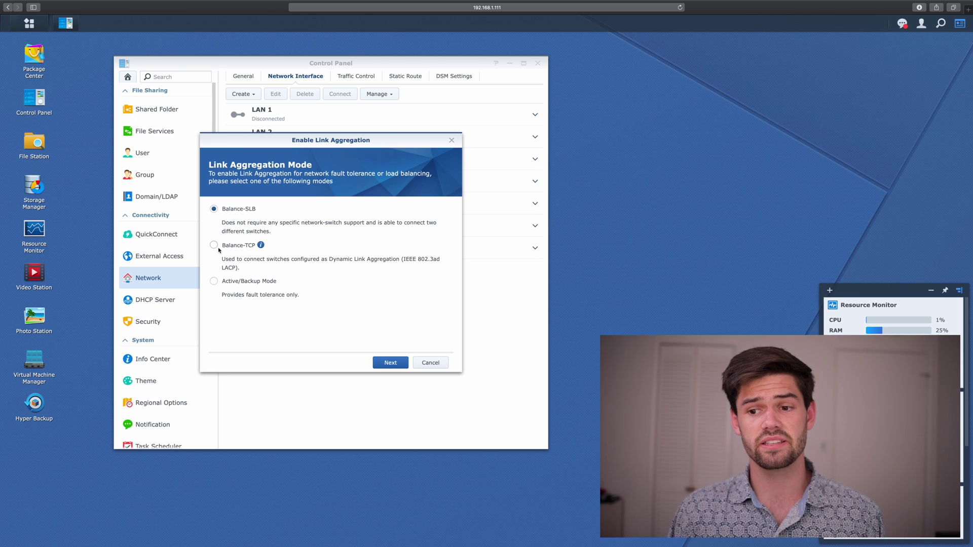
left_click(249, 246)
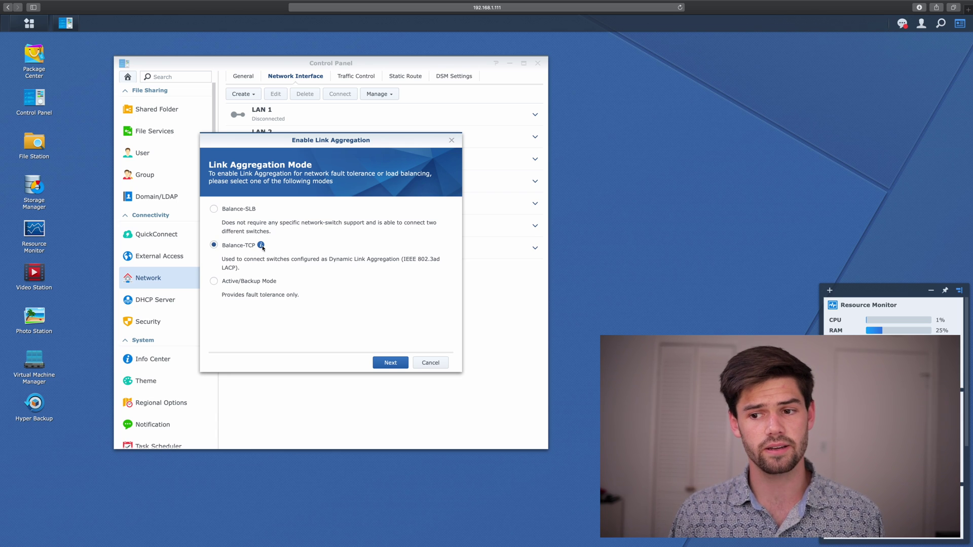
Step: Read the info for the Balance-TCP (IEEE 802.3ad LACP) mode
mouse_move(262, 247)
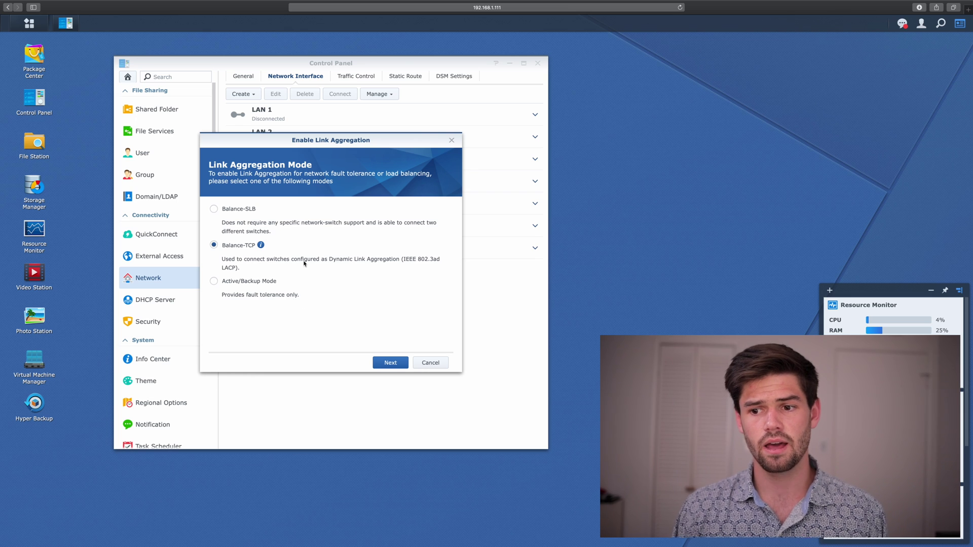
Step: Bond LAN 3 and LAN 4 instead of LAN 1 and 2, applying manual IP 192.168.1.109
left_click(387, 362)
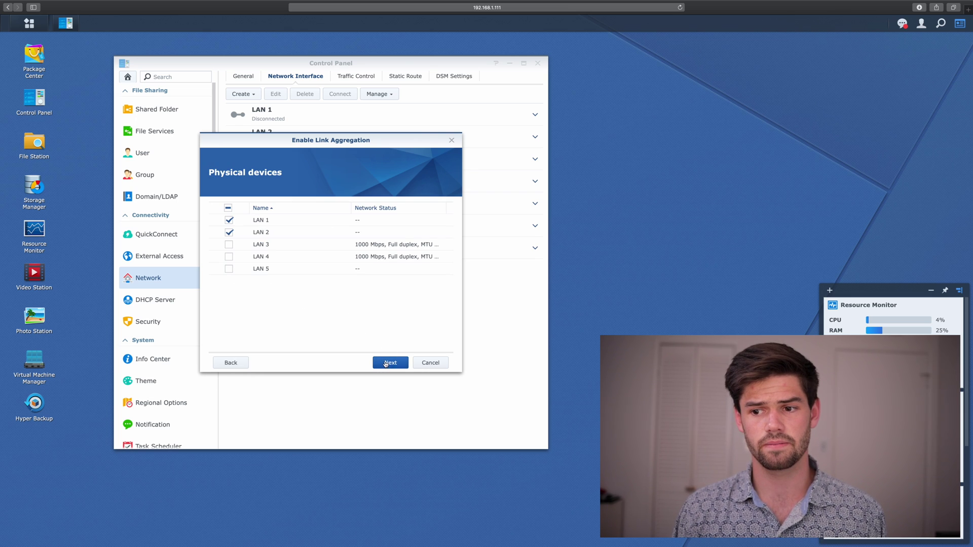
left_click(229, 220)
left_click(229, 232)
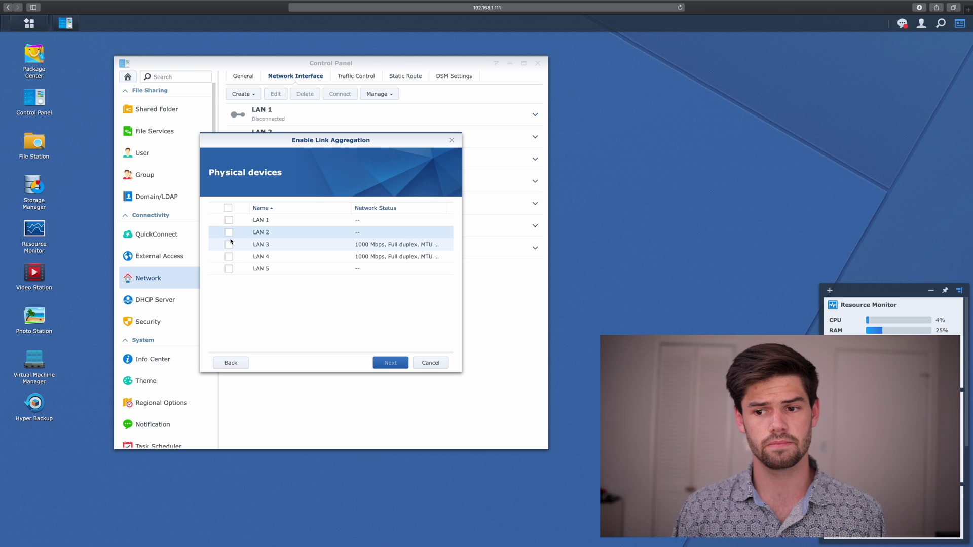
left_click(228, 244)
left_click(229, 257)
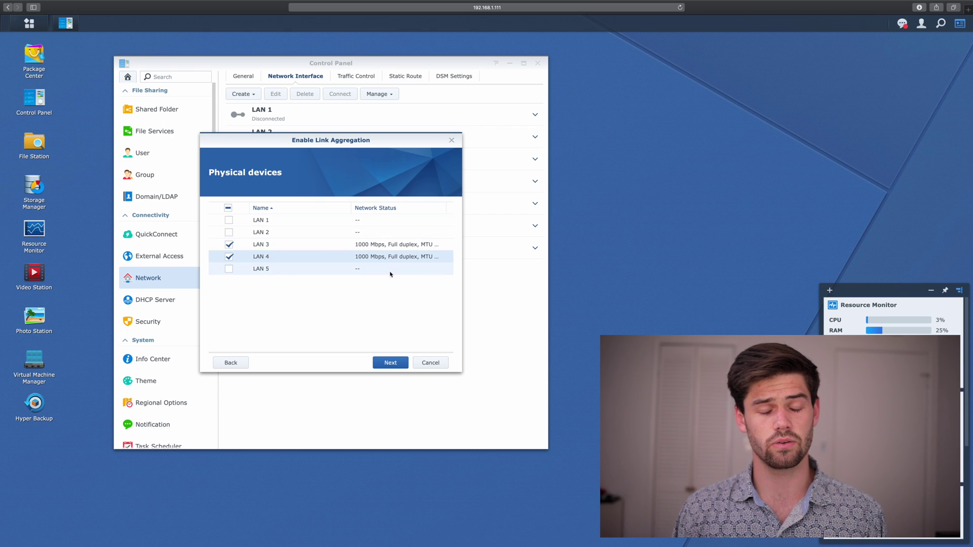
left_click(385, 365)
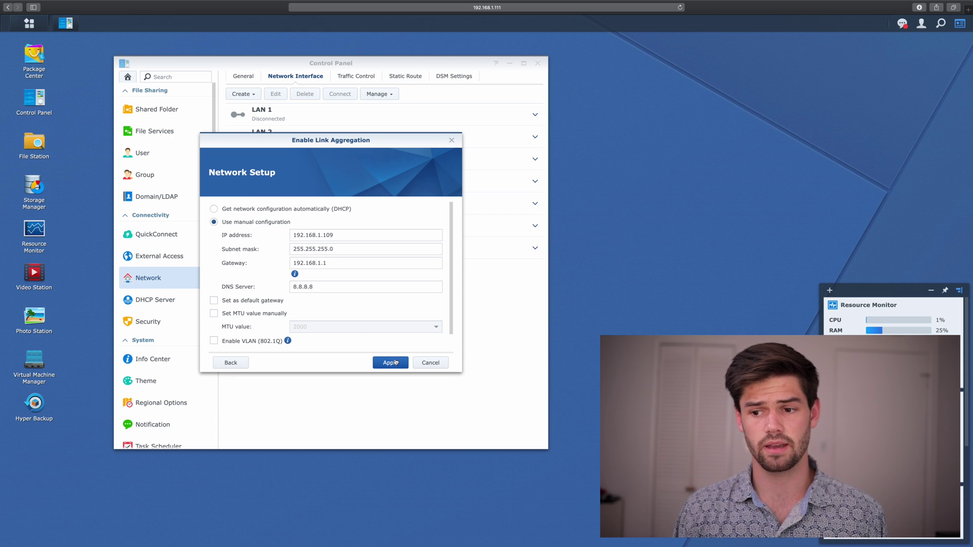
left_click(396, 362)
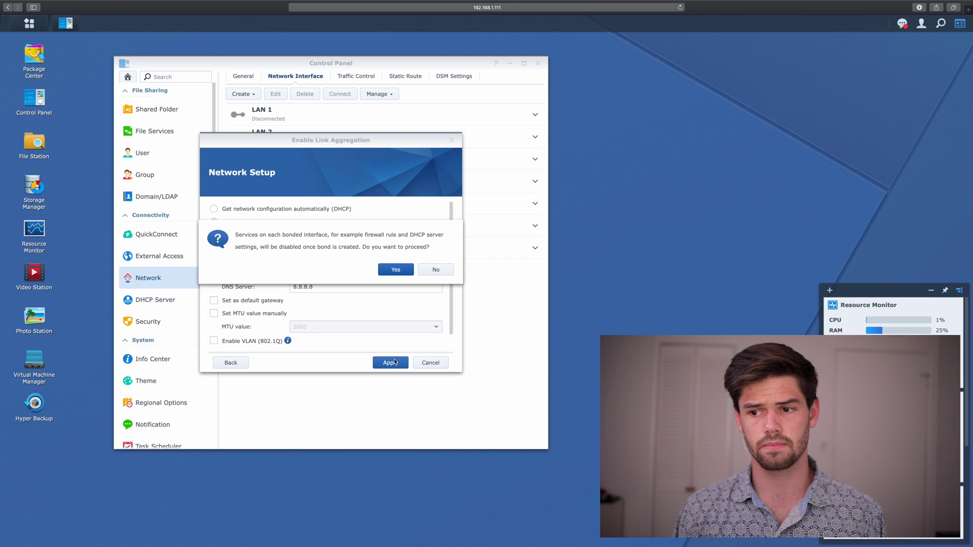
Step: Confirm the bond creation and move to the NETGEAR switch's management page
left_click(396, 269)
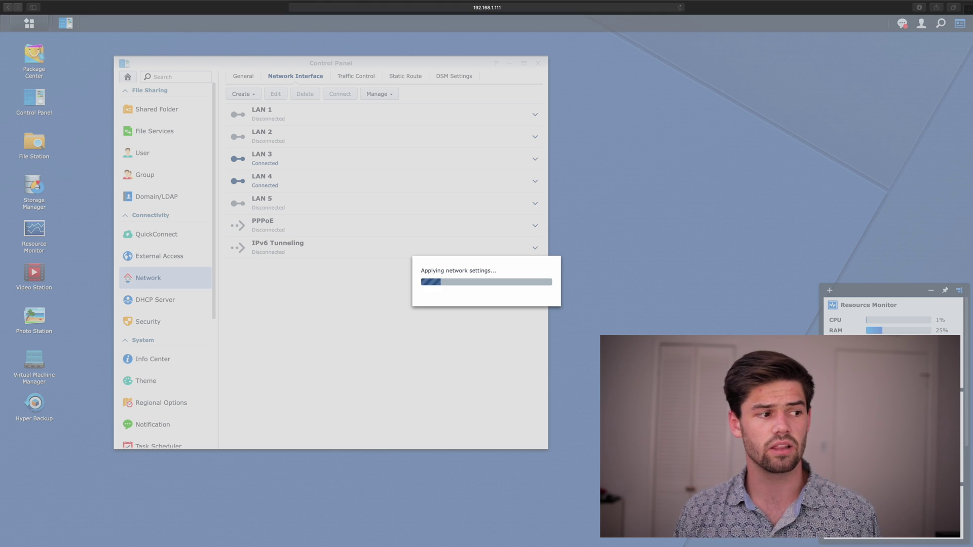
left_click_drag(560, 156, 724, 19)
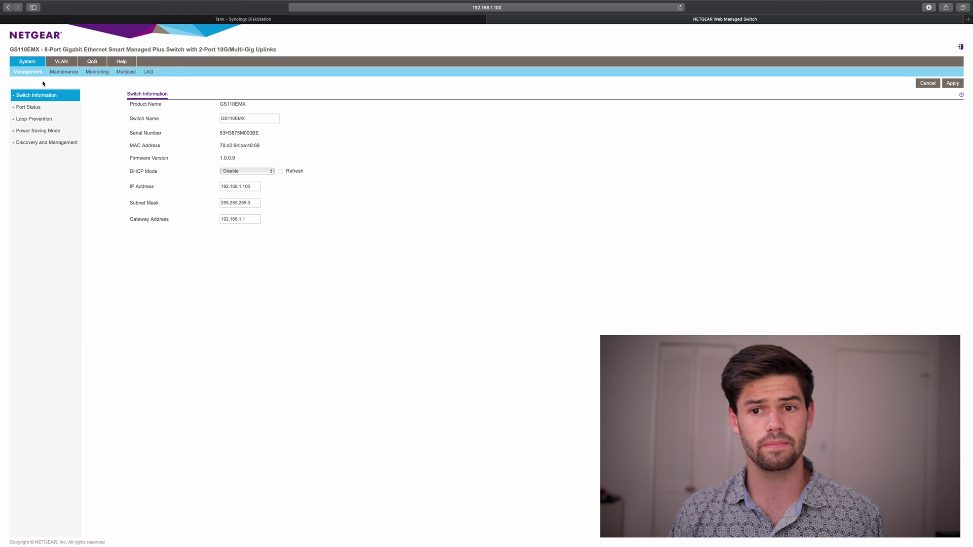
Step: Review LAG 1's port membership on the switch, then return to LAG Configuration
left_click(150, 77)
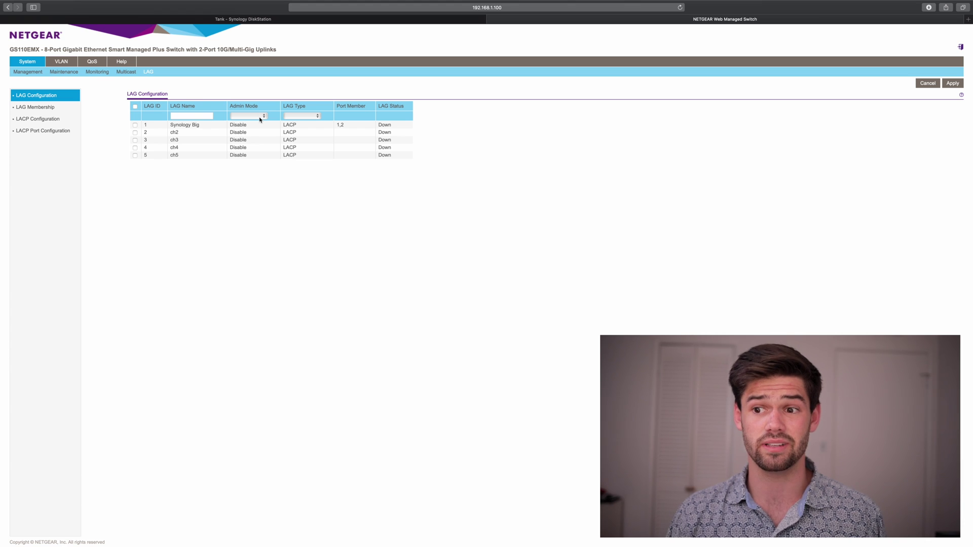
left_click(39, 111)
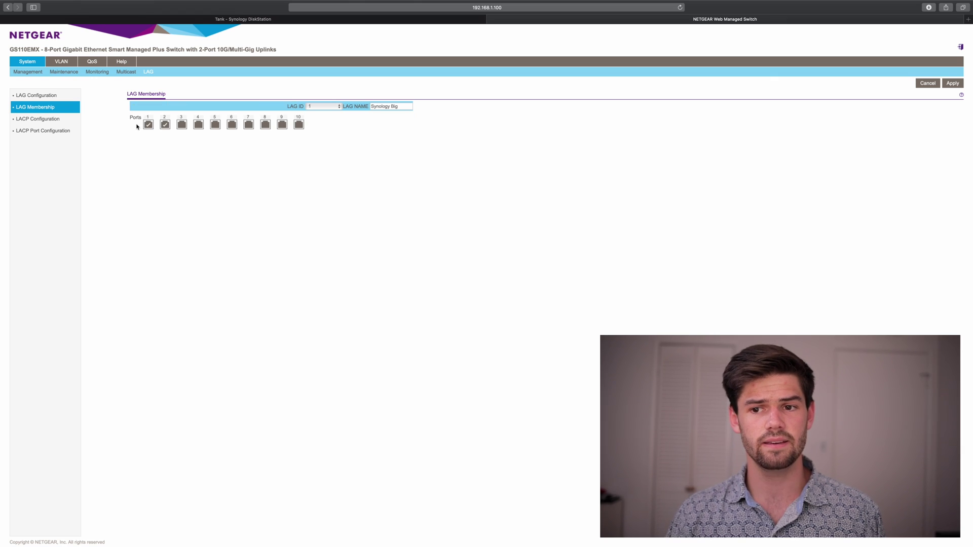
left_click(319, 111)
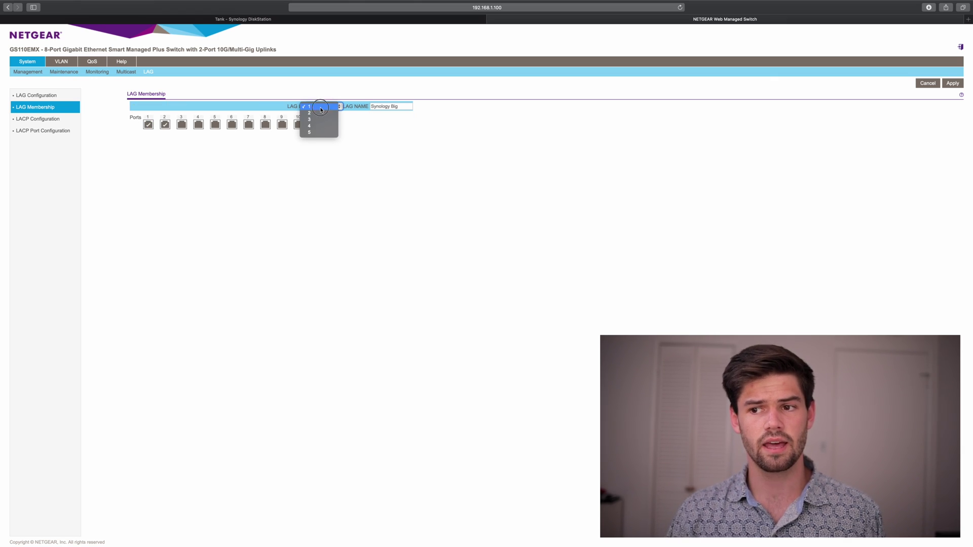
left_click(349, 111)
left_click(387, 107)
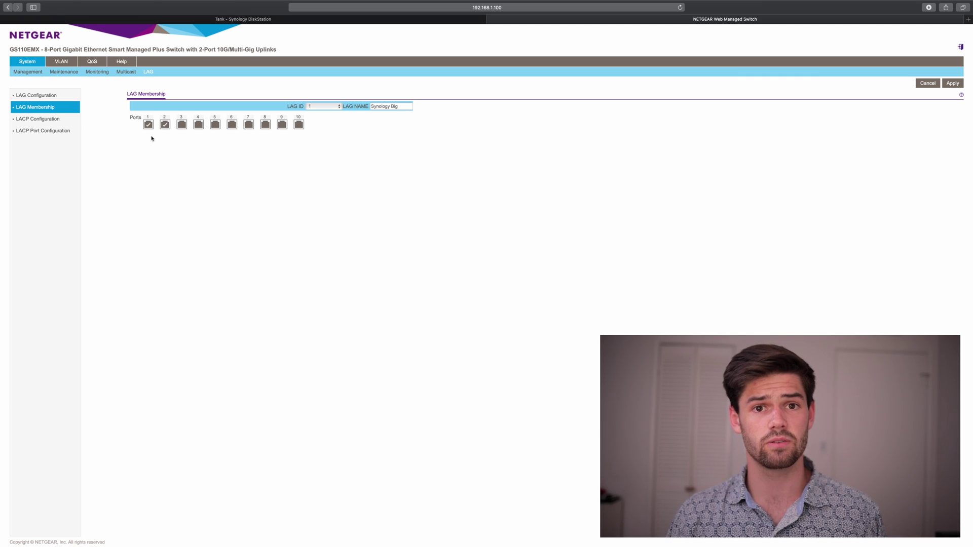
left_click(48, 97)
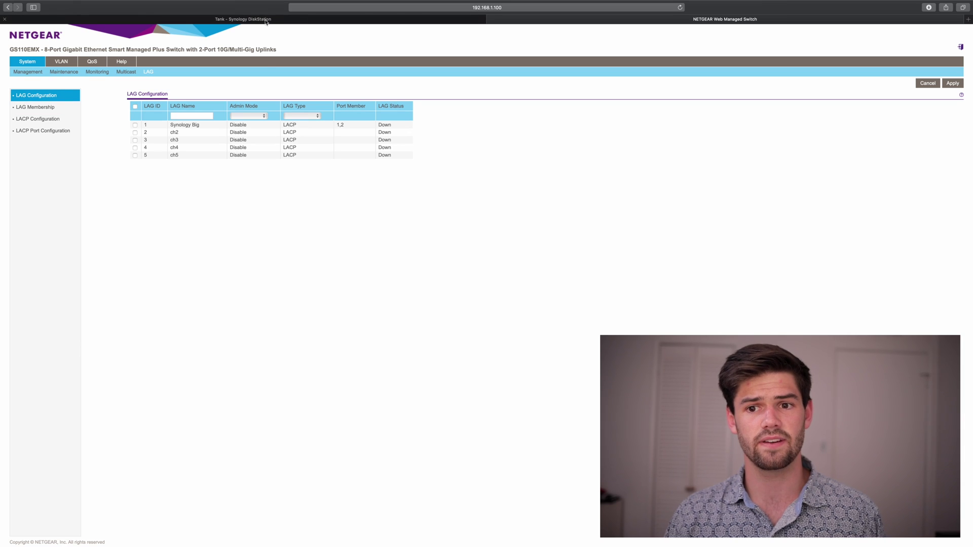
Step: Set LAG 1 'Synology Big' Admin Mode to Enable and apply it
left_click(135, 125)
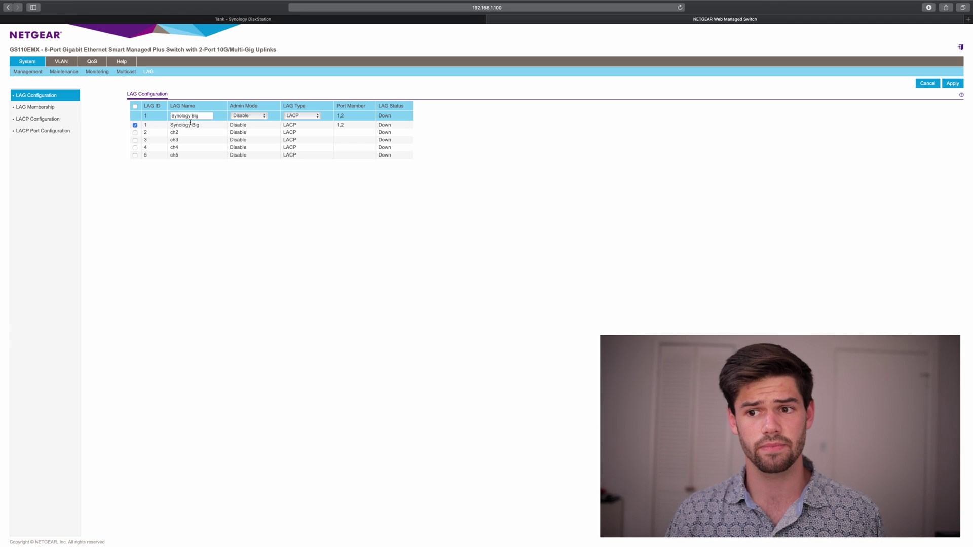
left_click(251, 117)
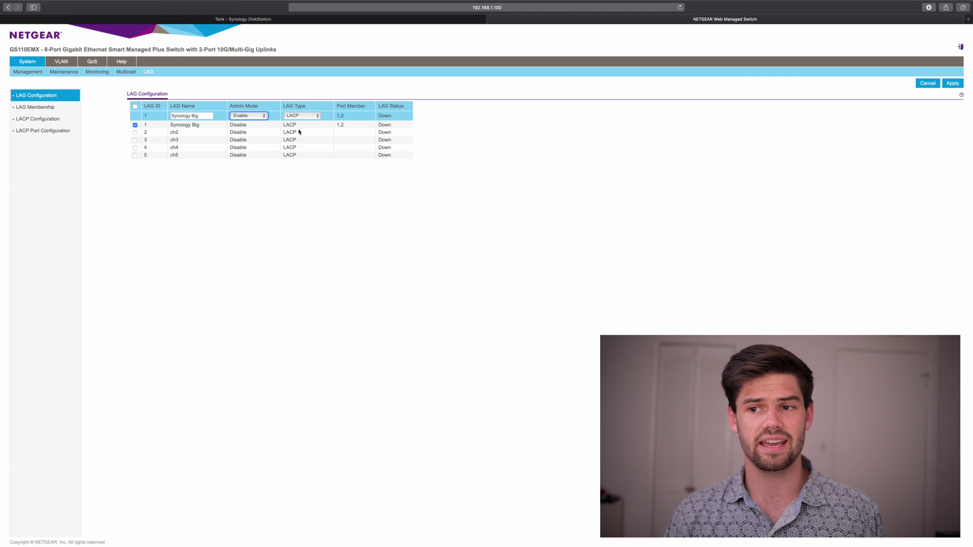
left_click(946, 86)
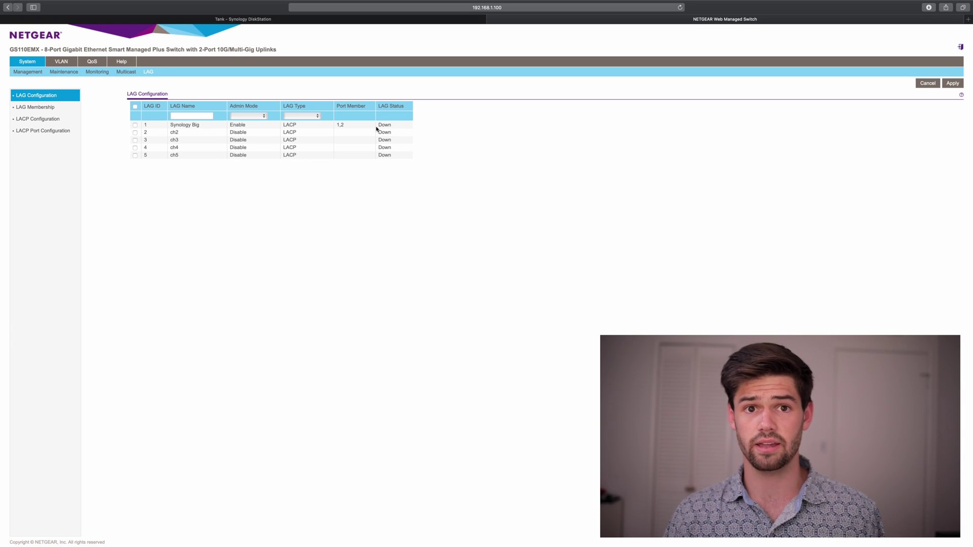
Step: Reload the switch page and reopen the LAG table to check LAG 1's status
key("super+r")
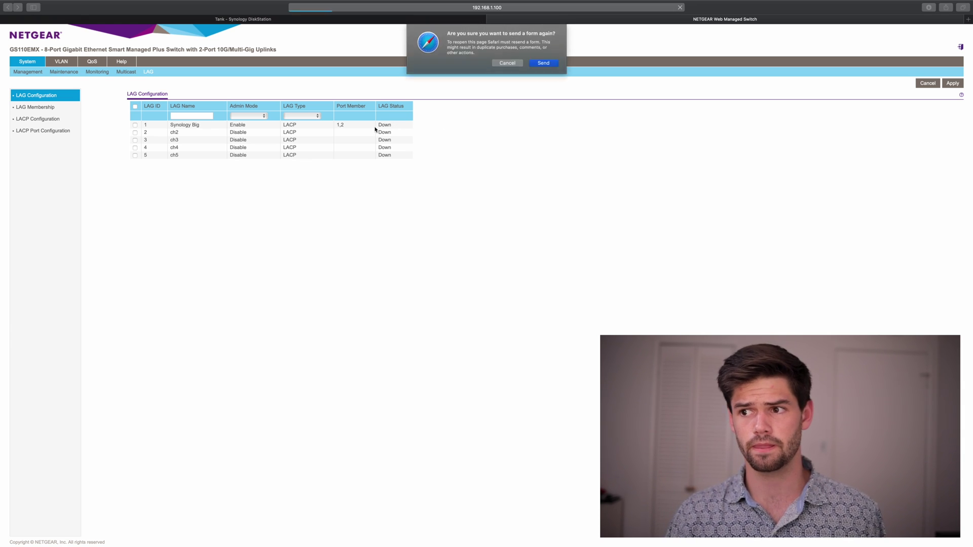
left_click(540, 64)
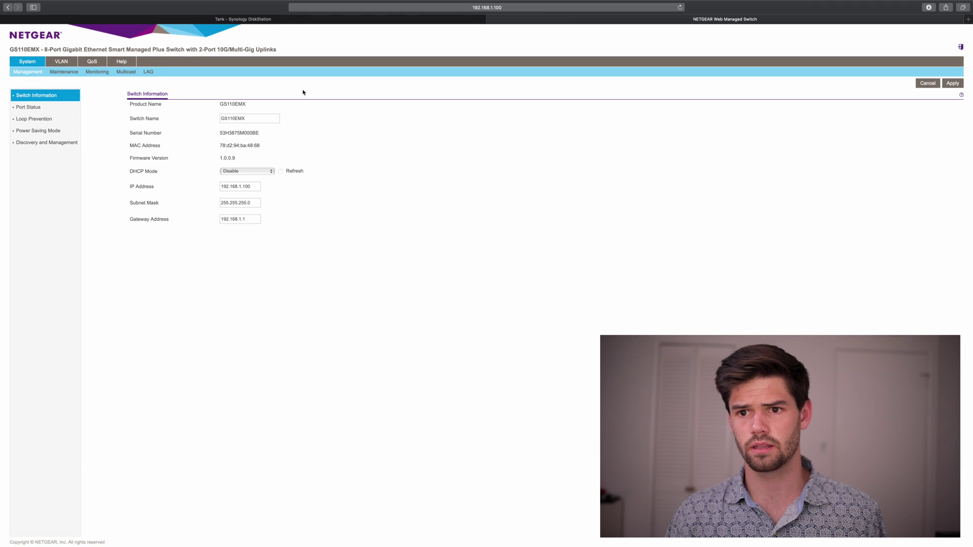
left_click(153, 76)
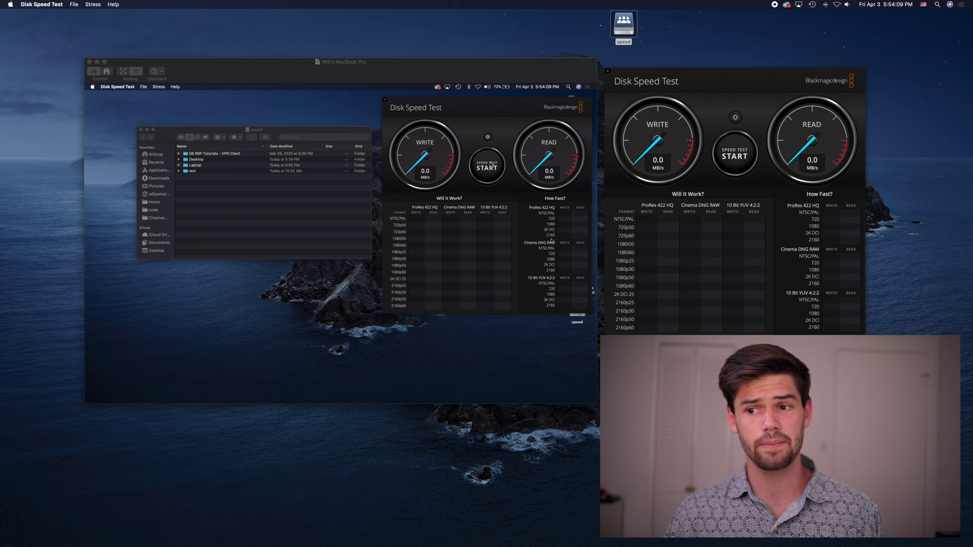
Step: Run both Disk Speed Test windows at the same time
left_click(491, 165)
left_click(733, 154)
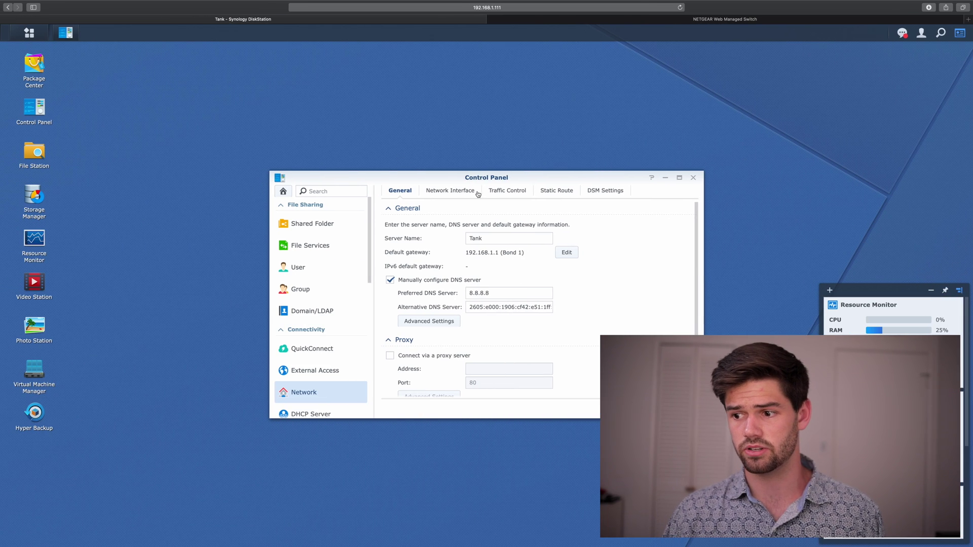
Step: Close Control Panel and check Resource Monitor's Network chart, peaking near 200.2 MB/s sent
left_click(693, 177)
left_click(868, 305)
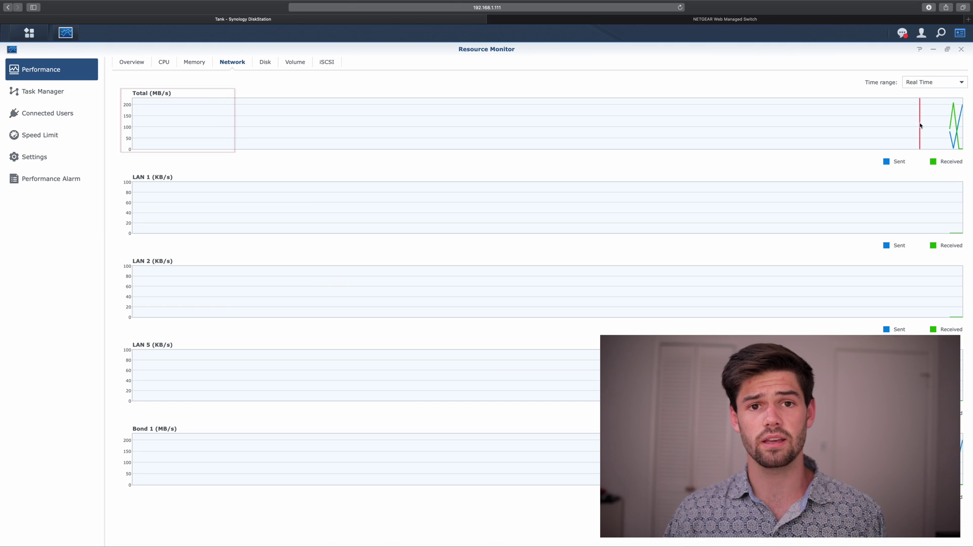
mouse_move(949, 118)
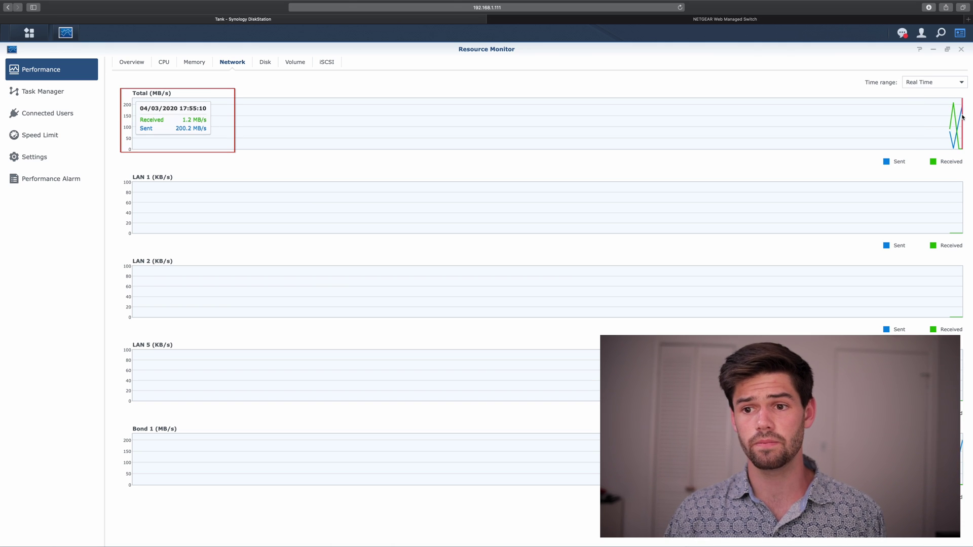